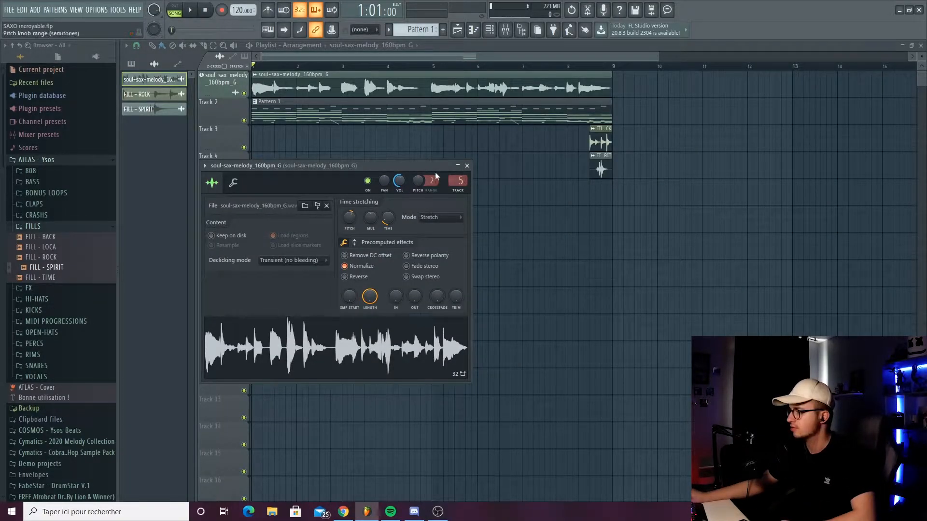
# - Examine the mixer effects on the soul-sax-melody sample and play the sax melody in the playlist
pyautogui.click(505, 28)
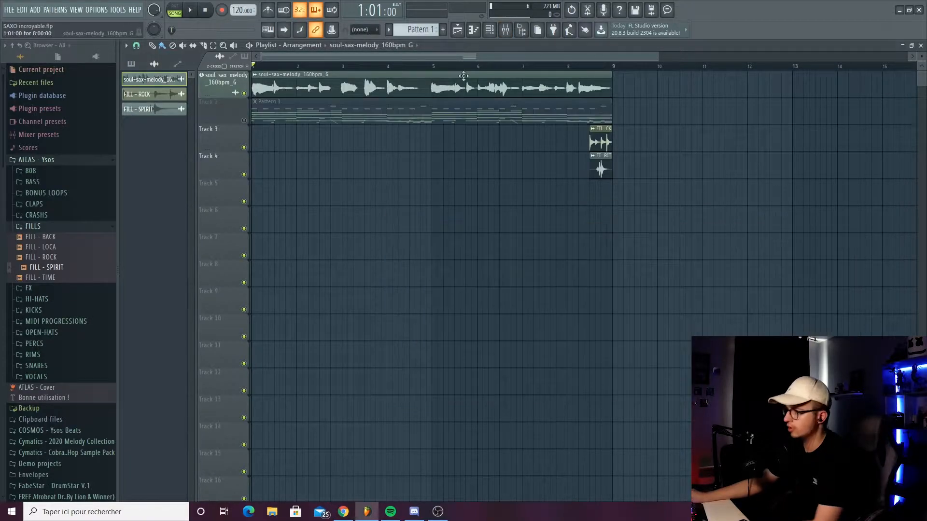
pyautogui.scroll(2, 462, 56)
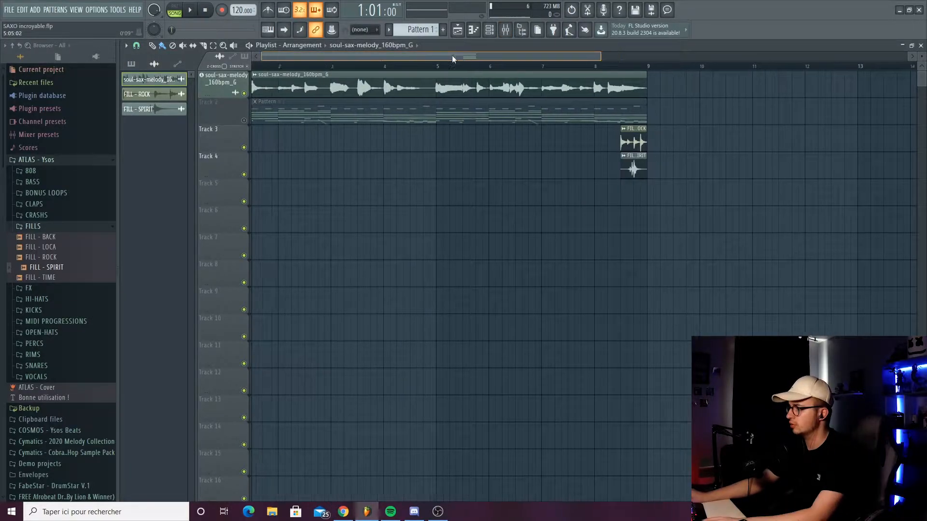
pyautogui.press('space')
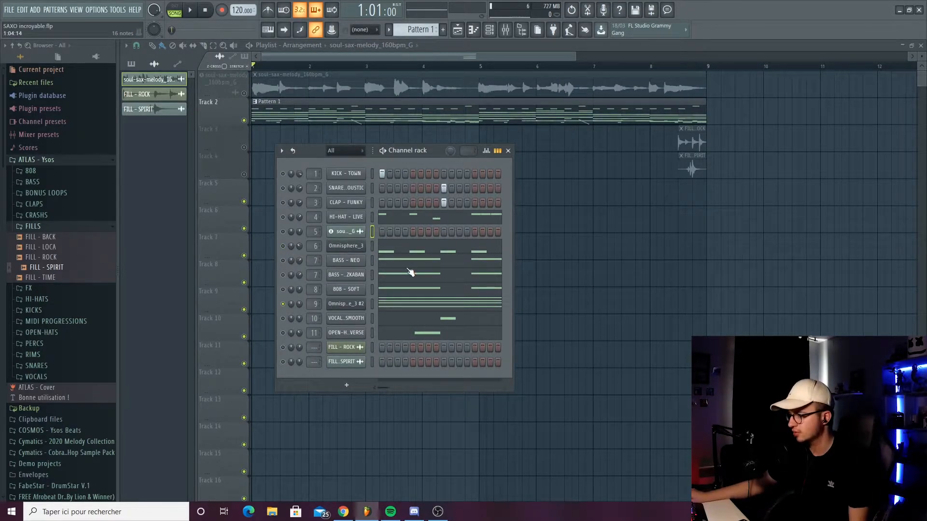
# - Examine the Omnisphere_3 #2 chord notes in the piano roll and play them back
pyautogui.click(408, 307)
pyautogui.scroll(3, 350, 156)
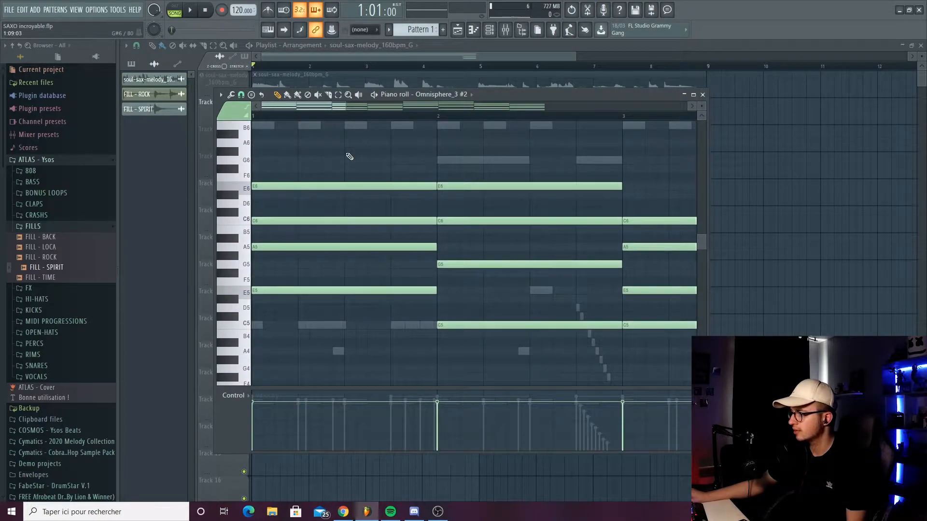
pyautogui.moveTo(426, 116); pyautogui.dragTo(608, 165)
pyautogui.press('space')
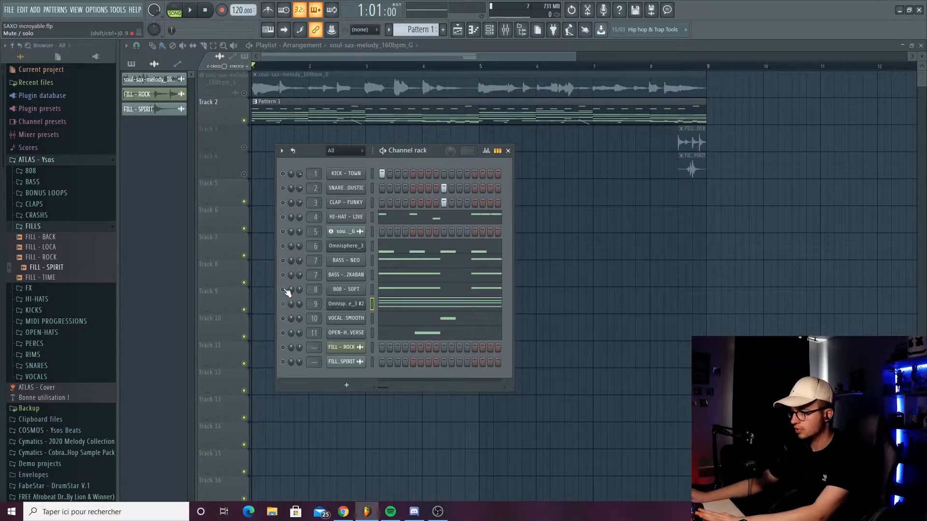
# - Examine the Omnisphere_3 melody notes in the piano roll and play them back
pyautogui.click(408, 253)
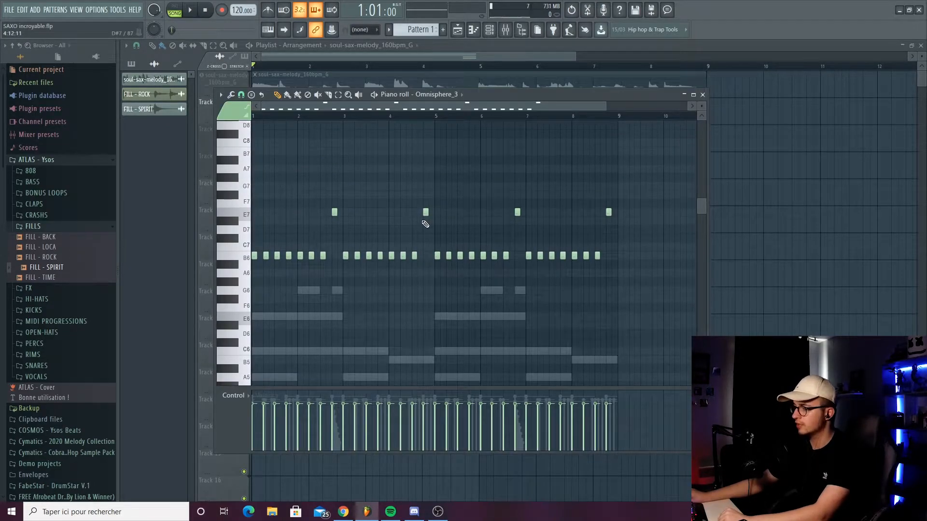
pyautogui.scroll(2, 422, 230)
pyautogui.scroll(-2, 418, 239)
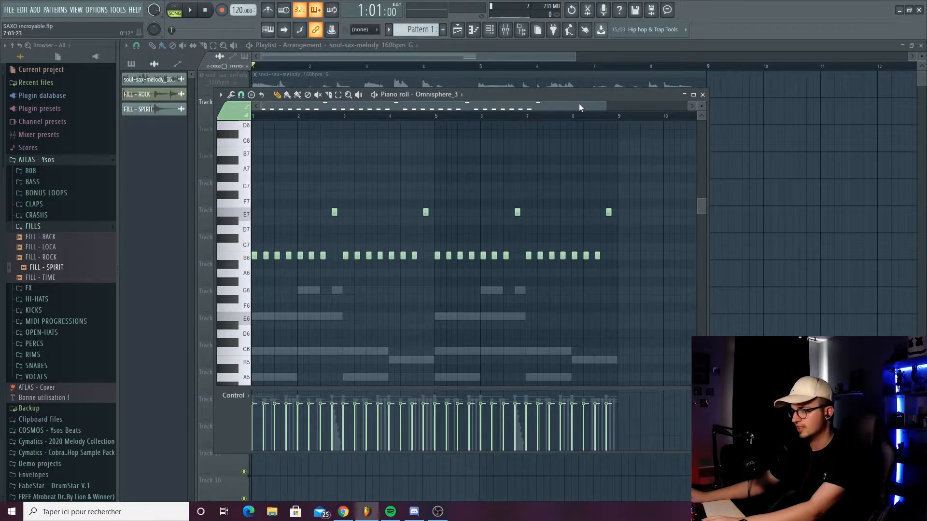
pyautogui.press('space')
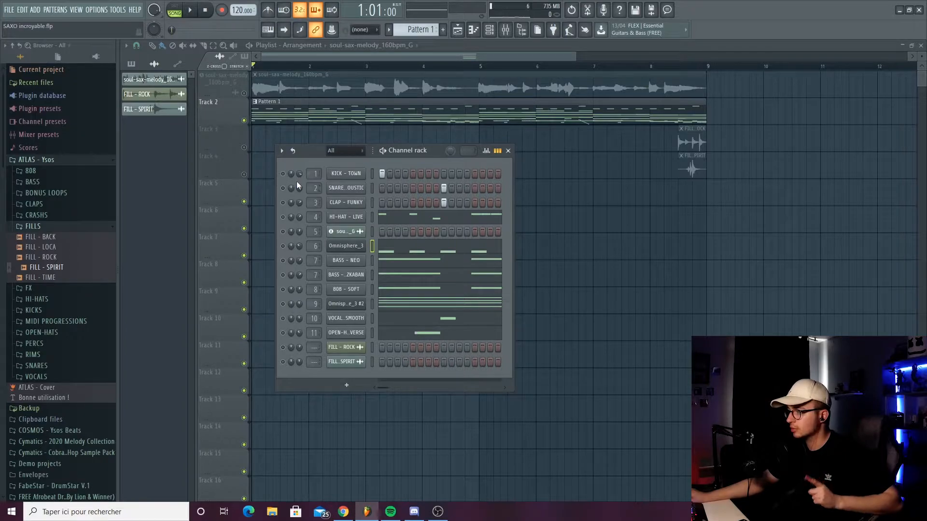
# - Examine the SNARE - ACOUSTIC and CLAP - FUNKY notes in the piano roll and play them back
pyautogui.click(372, 189)
pyautogui.press('F7')
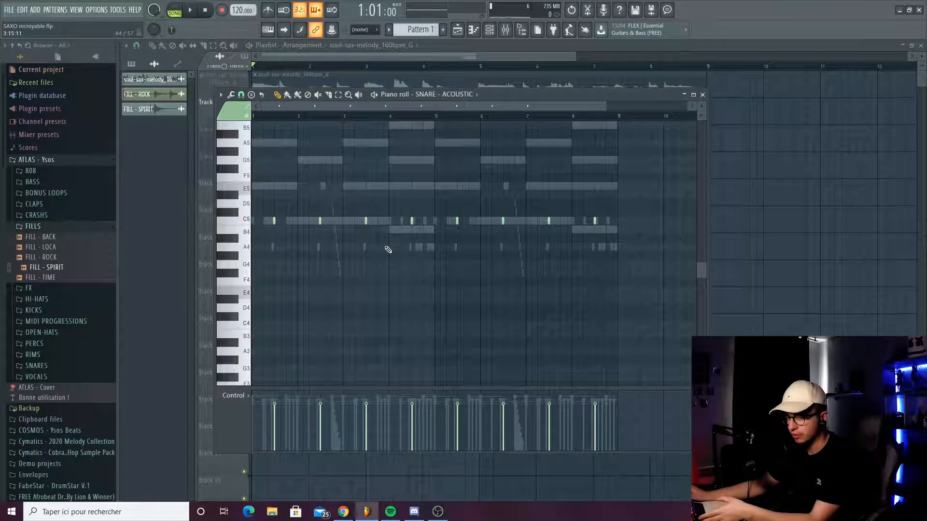
pyautogui.press('space')
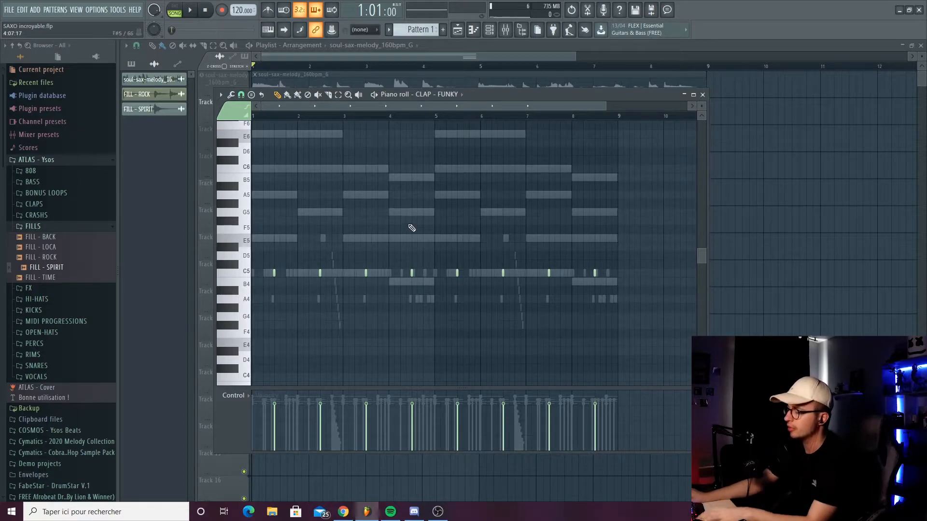
pyautogui.press('space')
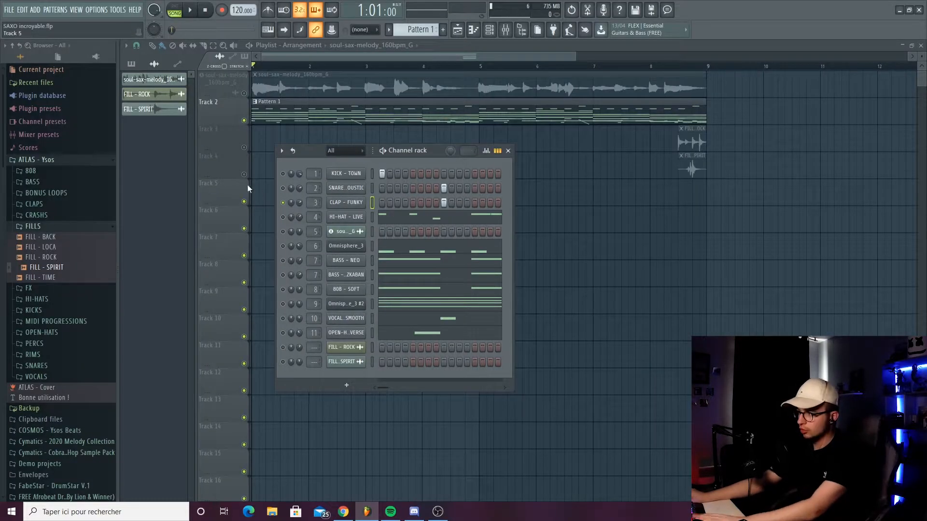
# - Examine the HI-HAT - LIVE notes and their panning in the piano roll, and play the pattern
pyautogui.click(384, 211)
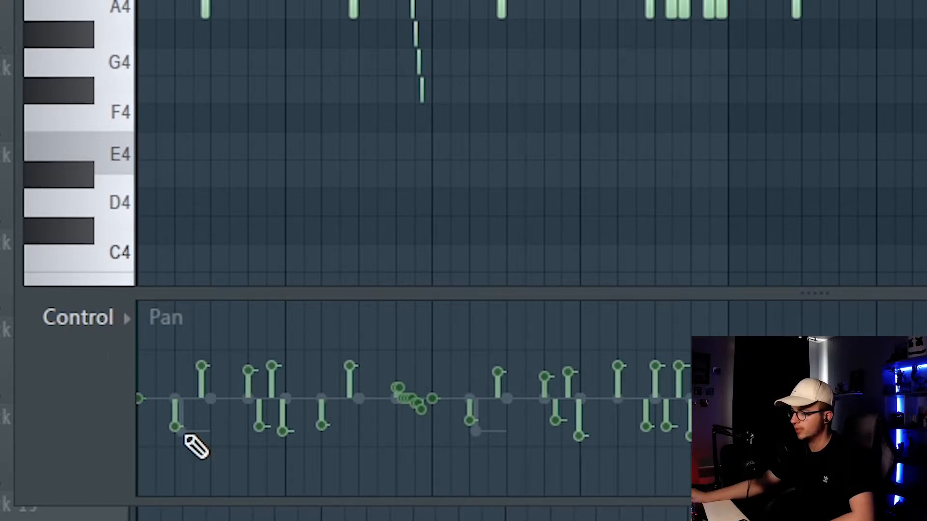
pyautogui.moveTo(438, 102); pyautogui.dragTo(473, 99)
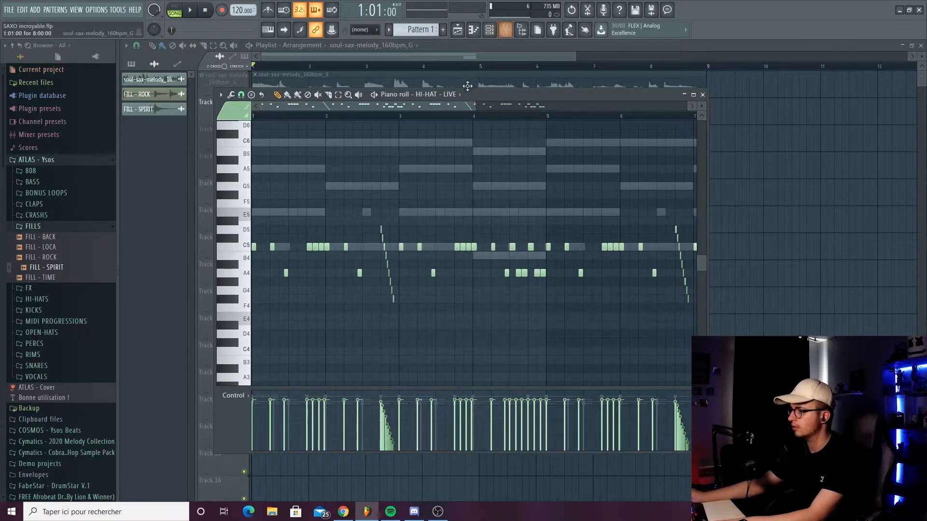
pyautogui.press('space')
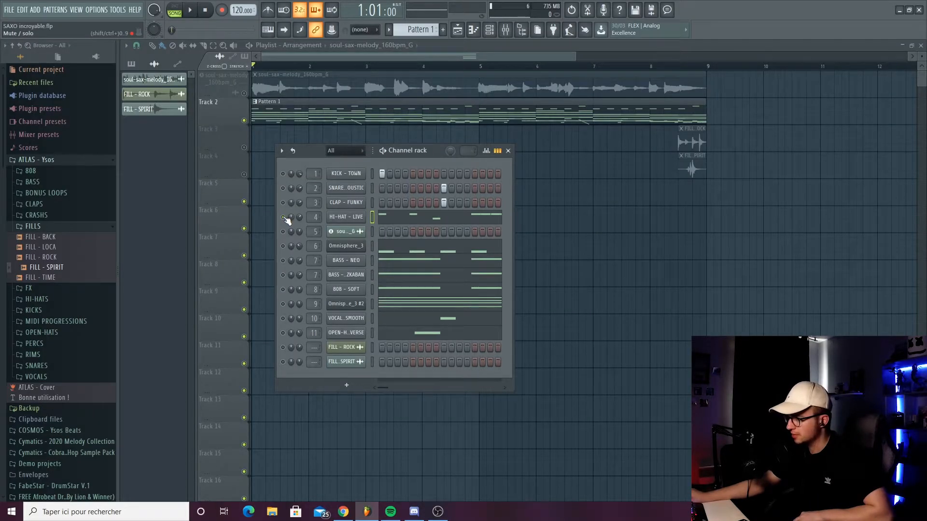
# - Examine the VOCAL - SMOOTH and OPEN-HAT - REVERSE notes in the piano roll and audition them
pyautogui.click(448, 319)
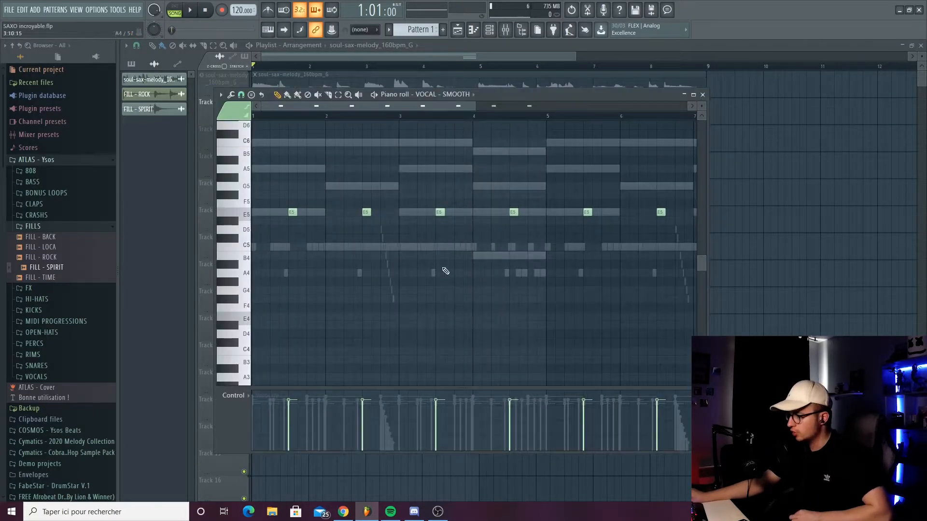
pyautogui.moveTo(481, 111); pyautogui.dragTo(545, 118)
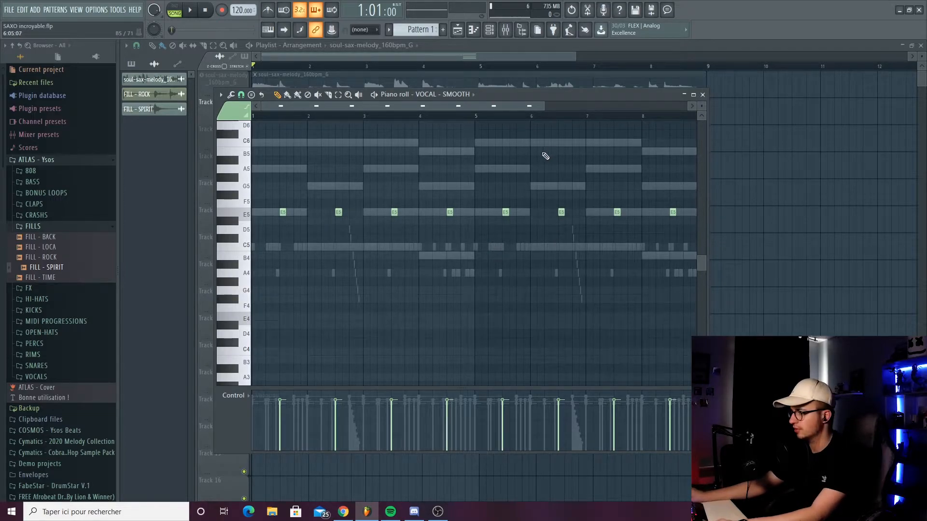
pyautogui.press('space')
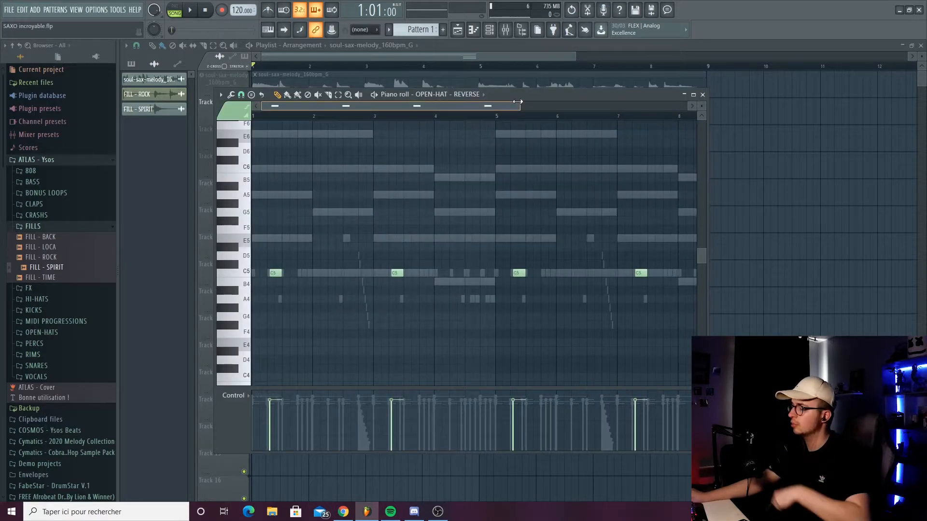
pyautogui.moveTo(517, 101); pyautogui.dragTo(462, 135)
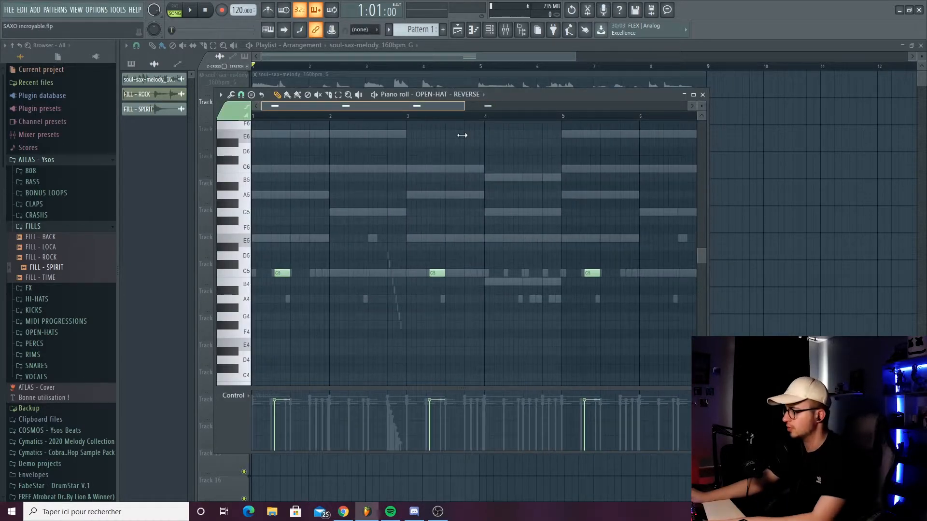
pyautogui.scroll(-2, 460, 237)
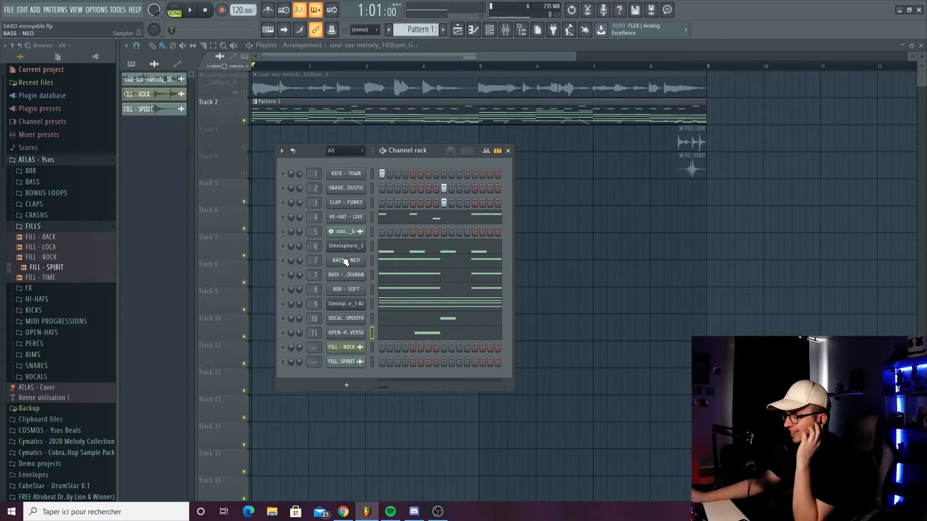
# - Examine the BASS - NEO notes in the piano roll and play the bass line
pyautogui.click(412, 261)
pyautogui.scroll(2, 453, 251)
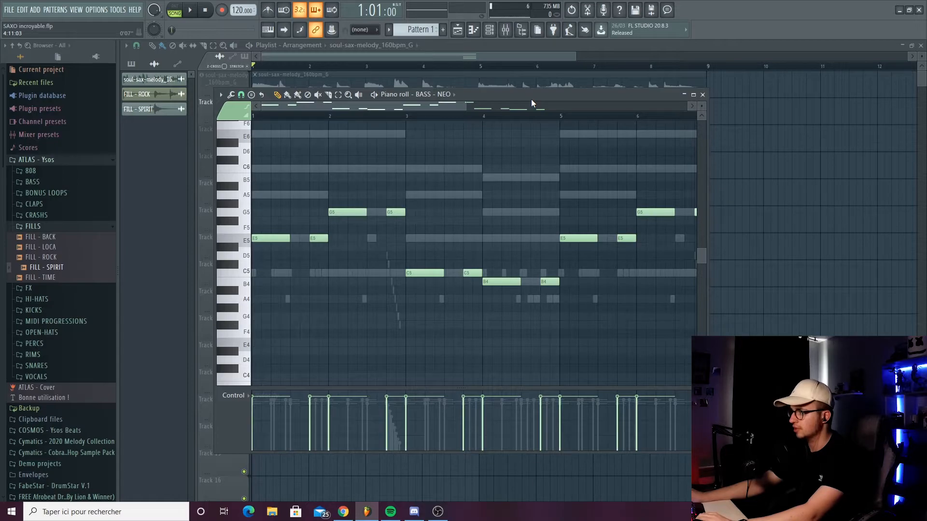
pyautogui.press('space')
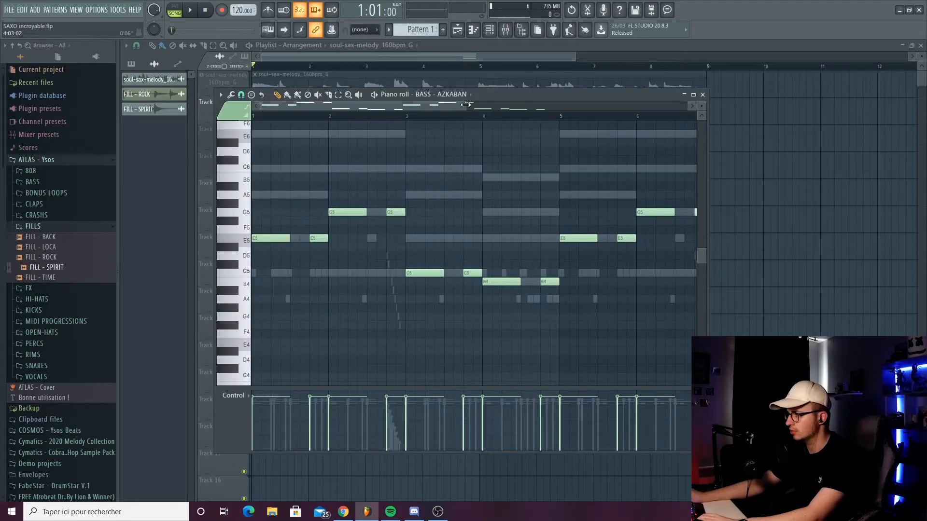
# - Examine the 808 - SOFT notes in the piano roll and play the 808 line
pyautogui.moveTo(466, 105); pyautogui.dragTo(403, 123)
pyautogui.press('space')
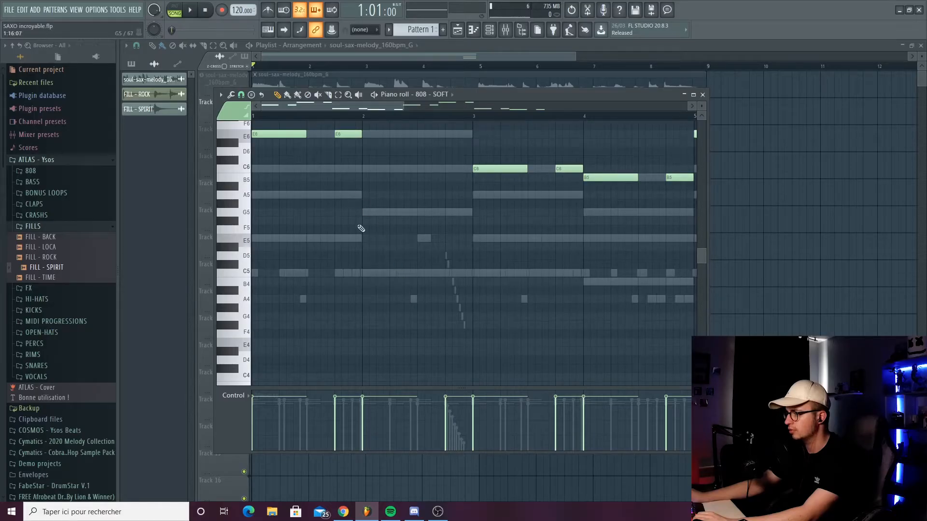
pyautogui.scroll(3, 362, 227)
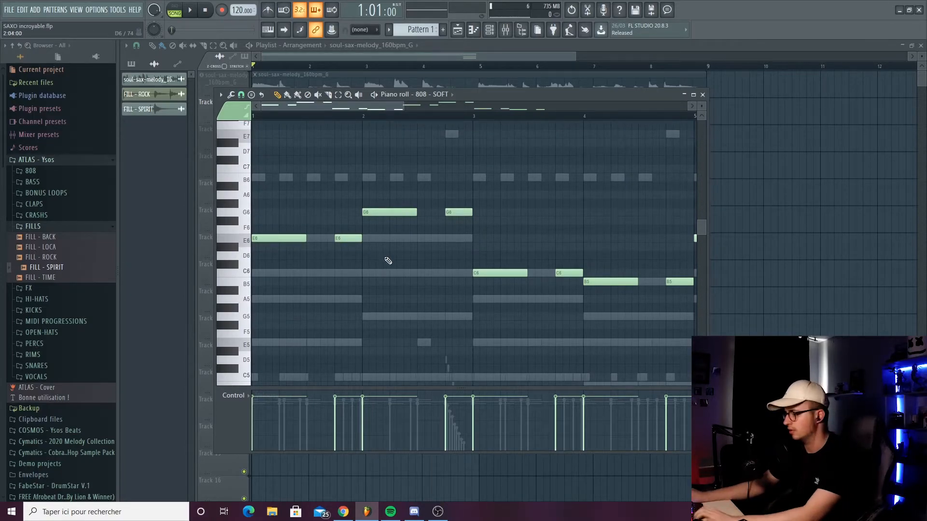
pyautogui.press('space')
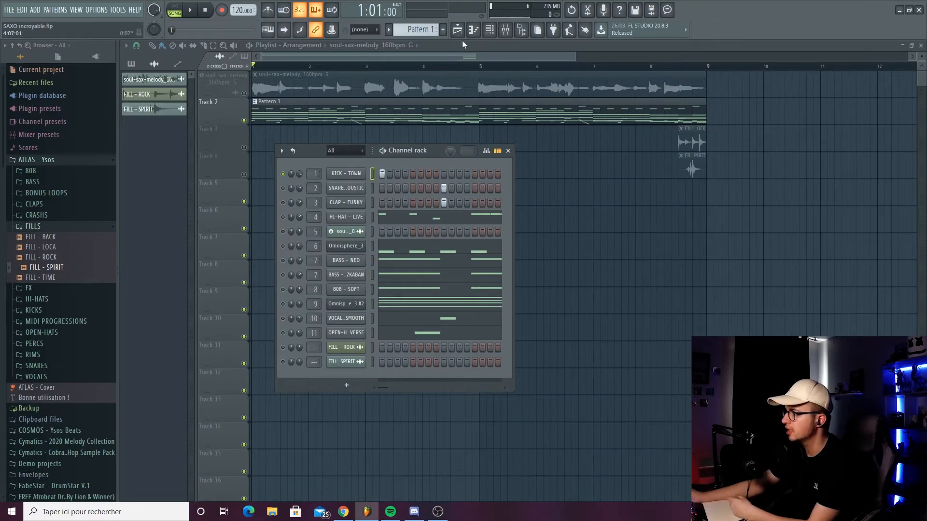
# - Examine the KICK - TOWN notes in the piano roll, play them, and return to the playlist
pyautogui.press('F7')
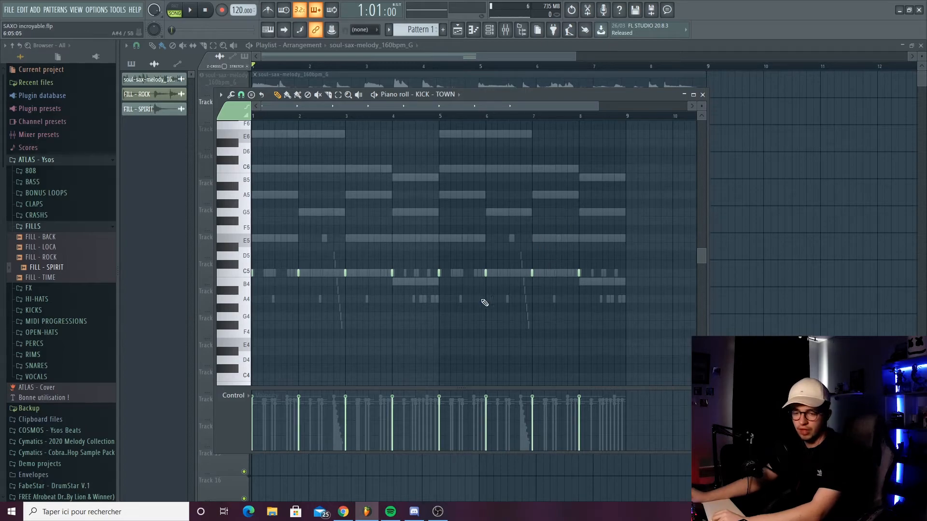
pyautogui.press('space')
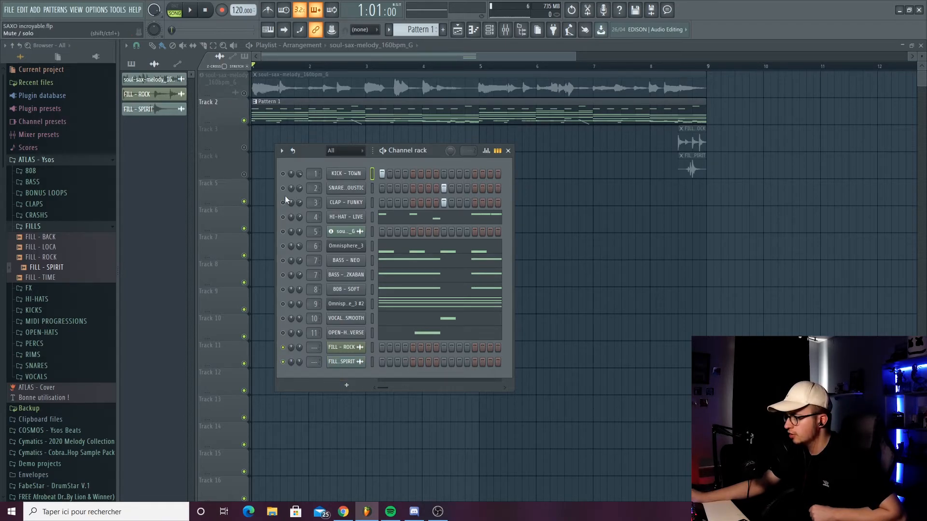
pyautogui.press('F6')
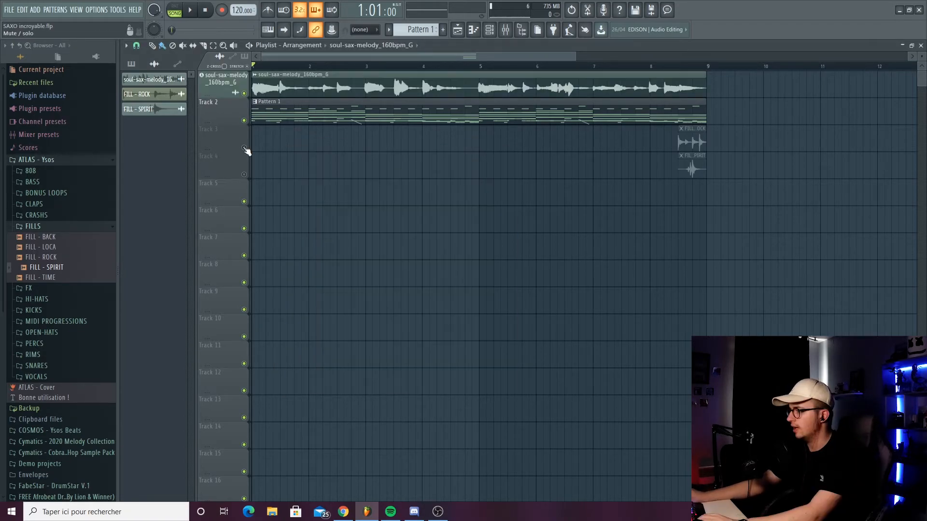